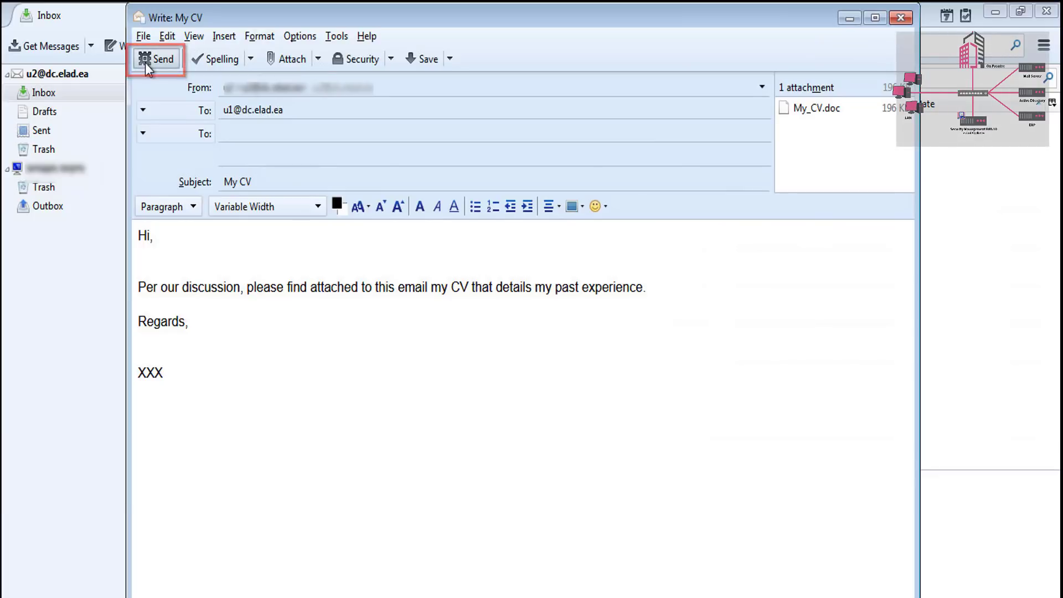
Step: Send the My CV email, open the received copy and highlight the 'Check Point SandBlast' cleaning notice
{"action": "left_click", "coordinate": [145, 62]}
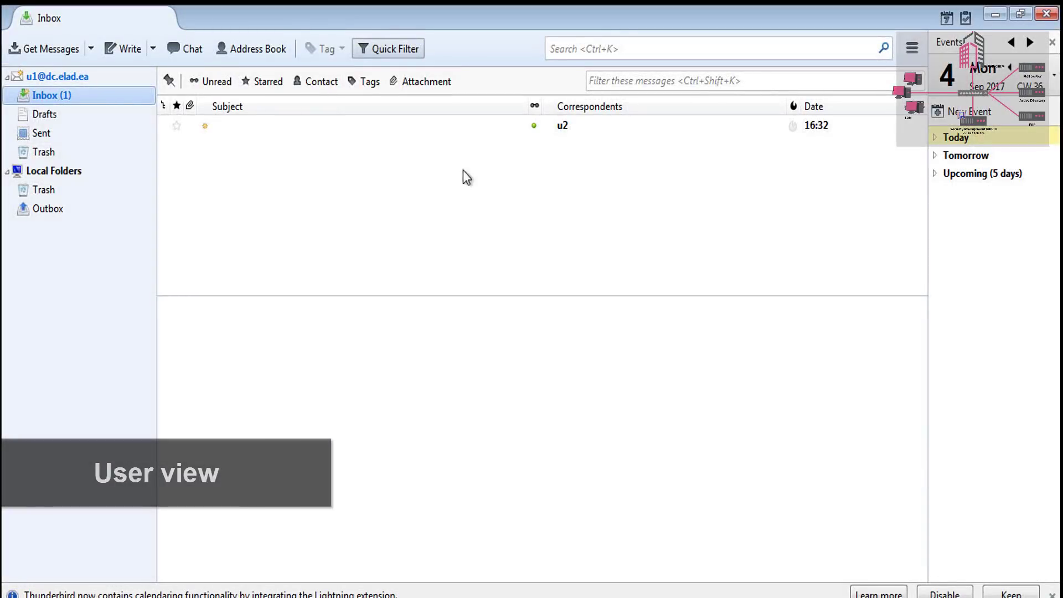
{"action": "left_click", "coordinate": [562, 128]}
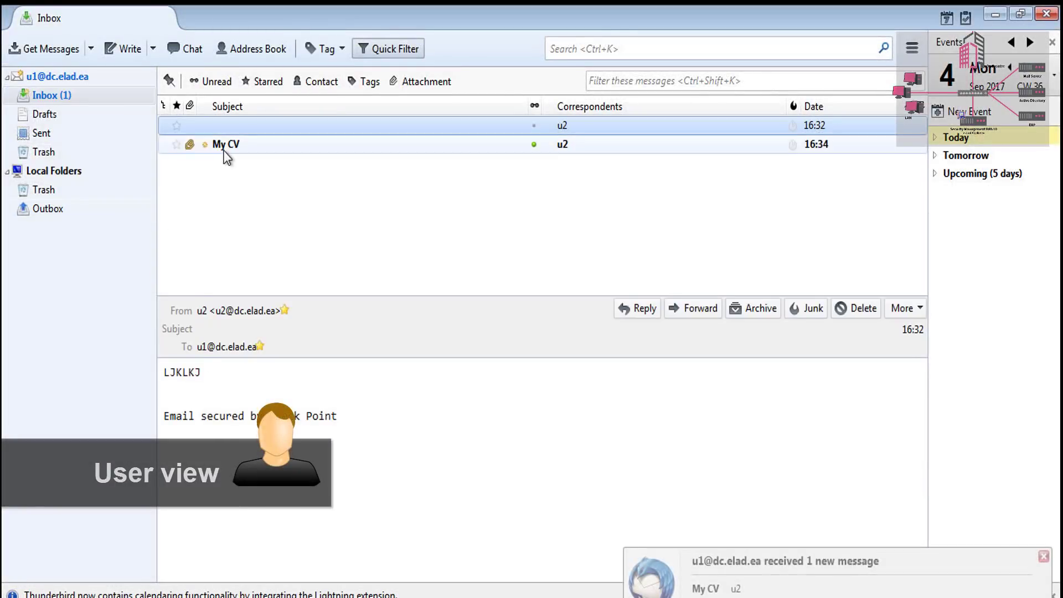
{"action": "left_click", "coordinate": [226, 144]}
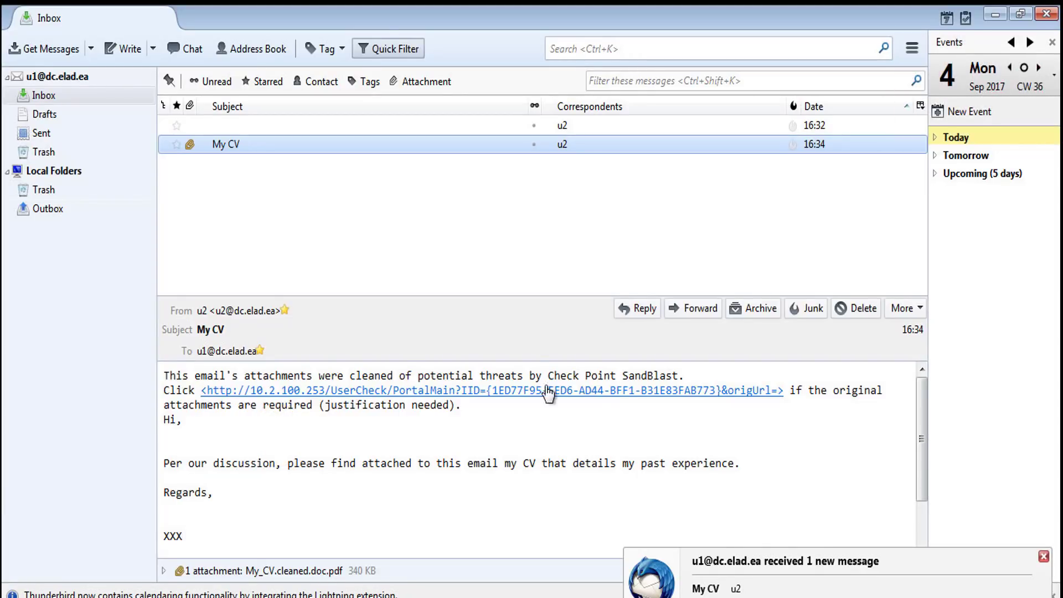
{"action": "left_click_drag", "start_coordinate": [548, 373], "coordinate": [657, 376]}
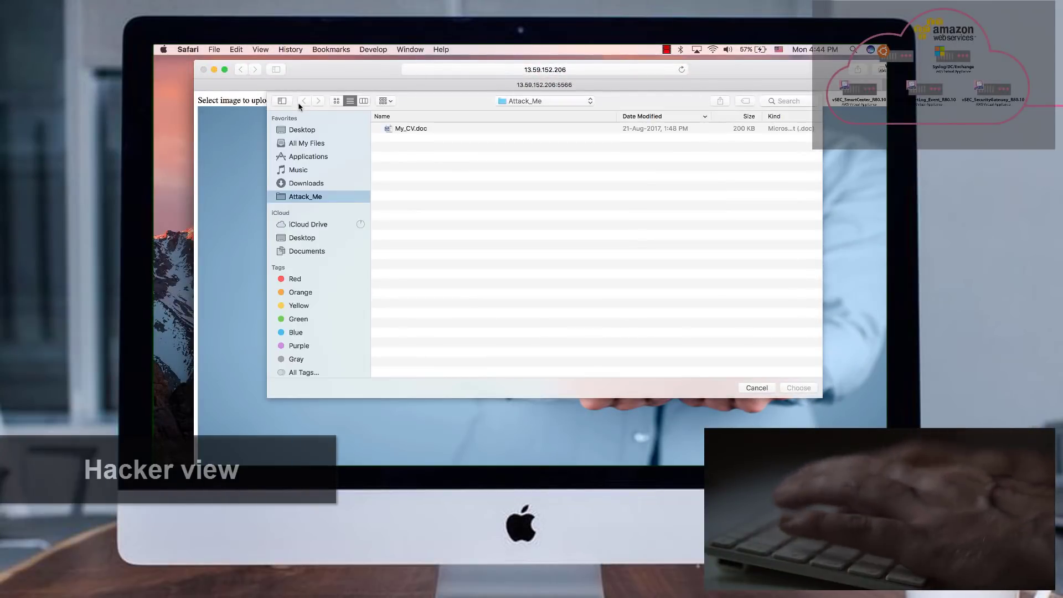
Step: Choose My_CV.doc from the Attack_Me folder and upload it, ending in an Upload Error
{"action": "double_click", "coordinate": [406, 131]}
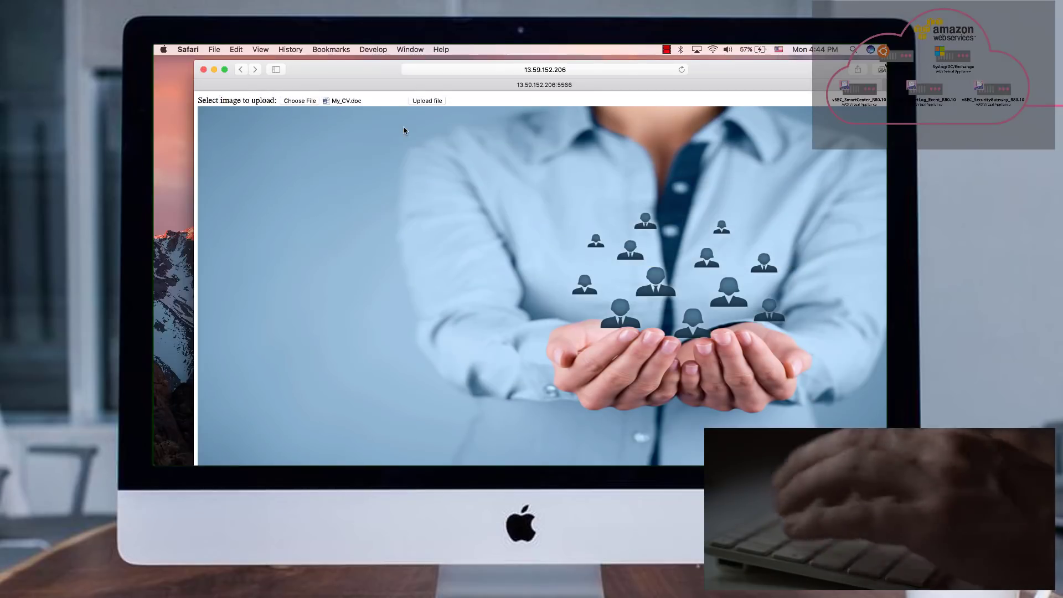
{"action": "left_click", "coordinate": [427, 101]}
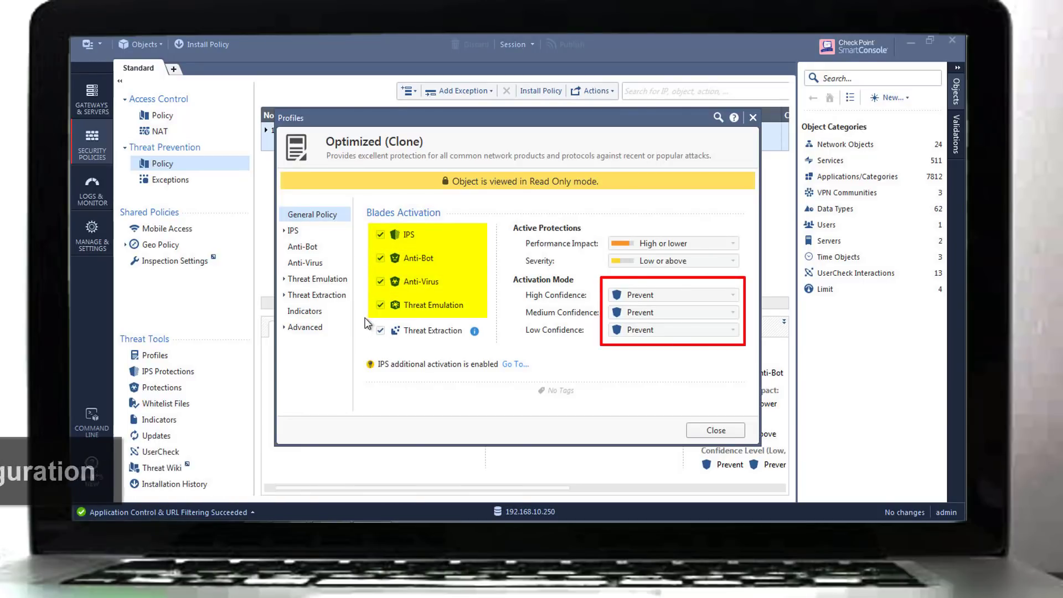
Step: Close the Optimized (Clone) profile details and switch to Logs & Monitor
{"action": "left_click", "coordinate": [716, 431]}
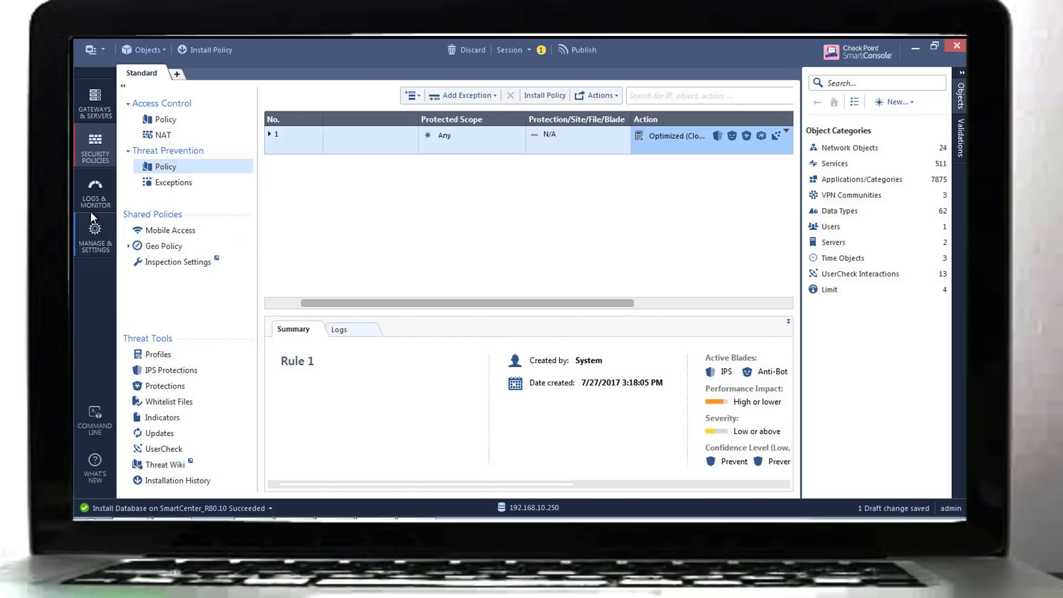
{"action": "left_click", "coordinate": [86, 198]}
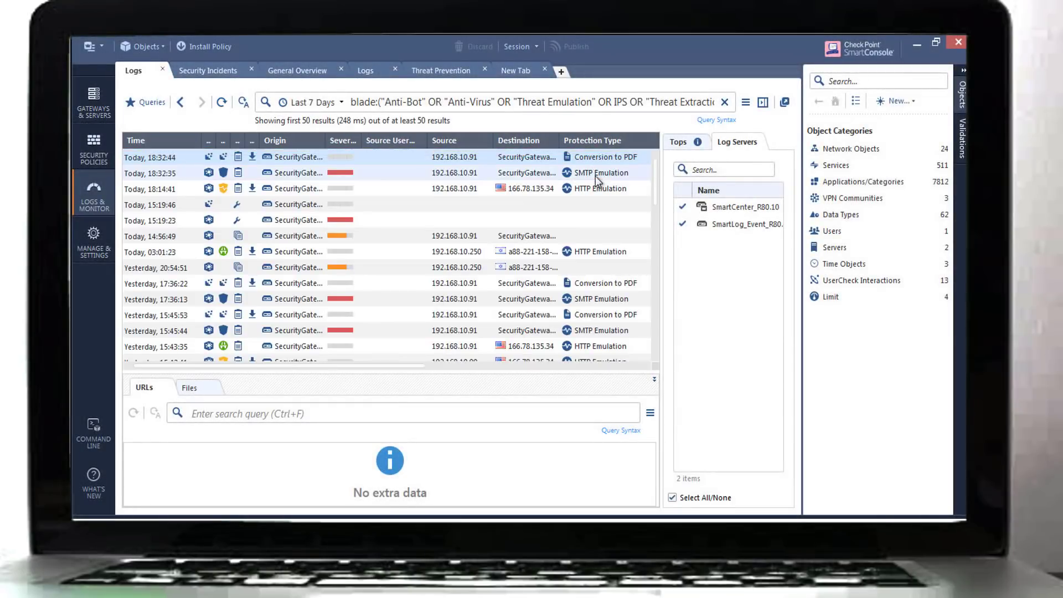
Step: Review the Extract log's full Activity, the Prevent log's 'Exploited doc document' protection, then close Log Details
{"action": "double_click", "coordinate": [592, 158]}
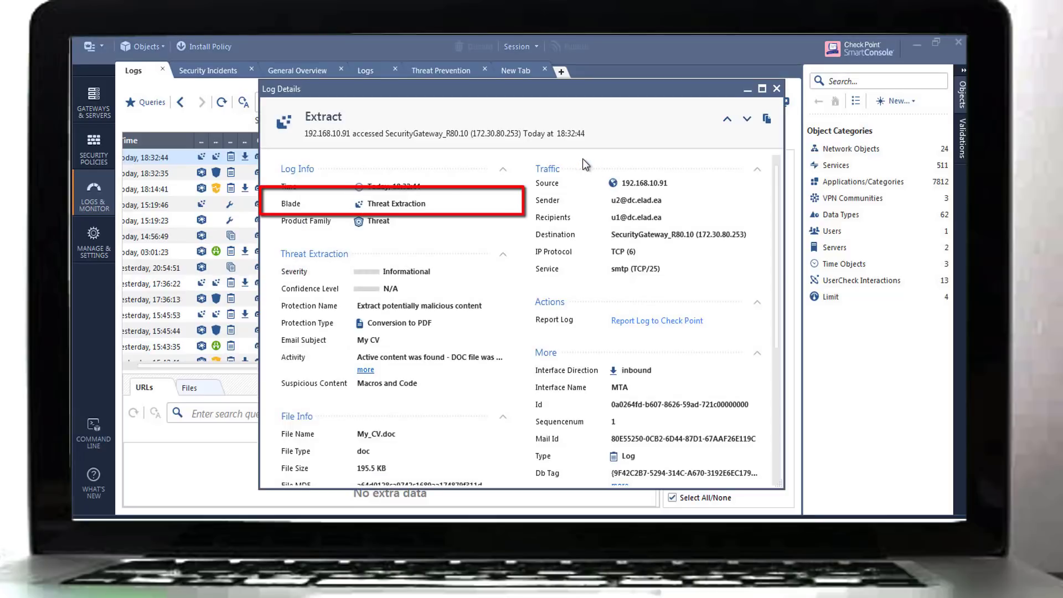
{"action": "left_click", "coordinate": [366, 370]}
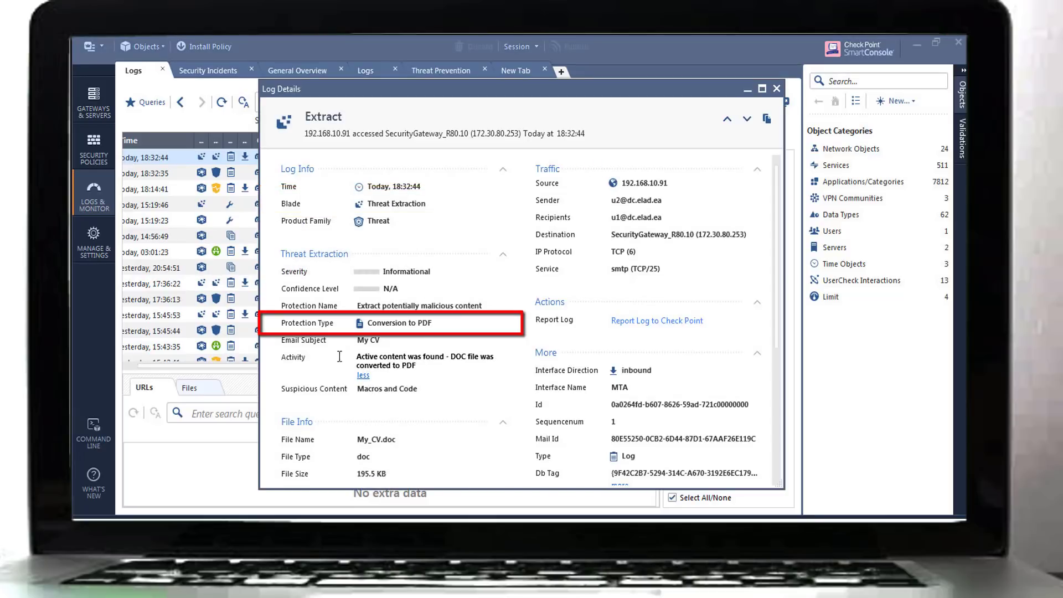
{"action": "left_click", "coordinate": [747, 119]}
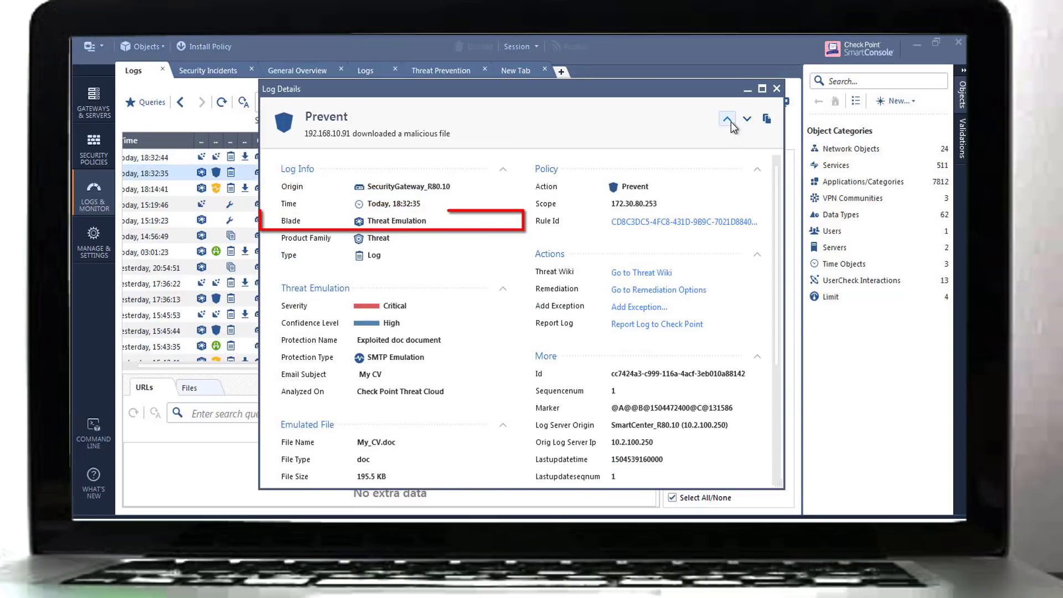
{"action": "left_click_drag", "start_coordinate": [357, 340], "coordinate": [446, 340]}
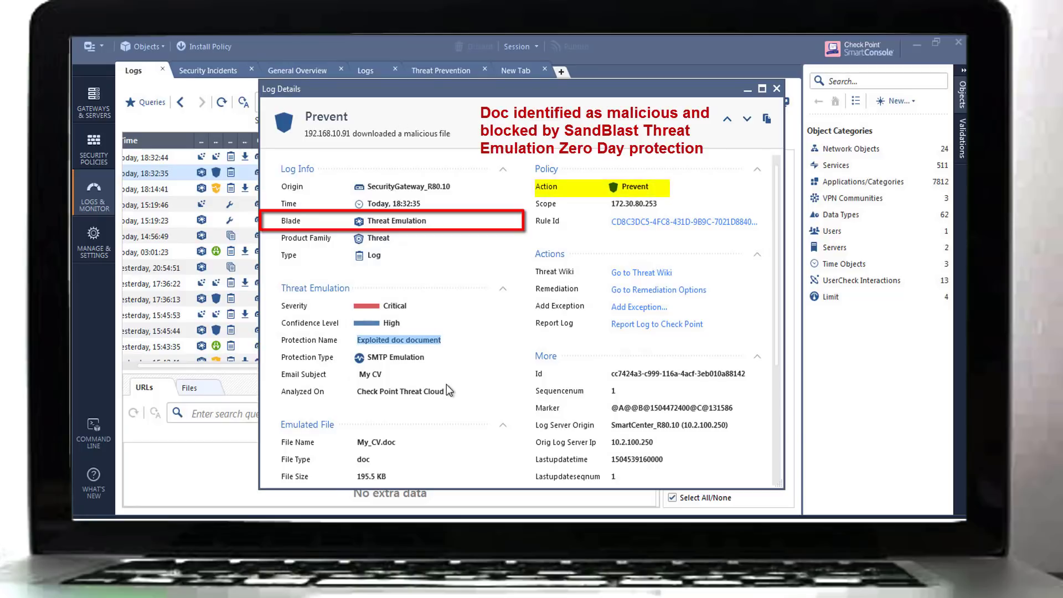
{"action": "scroll", "coordinate": [722, 363], "scroll_direction": "down", "scroll_amount": 3}
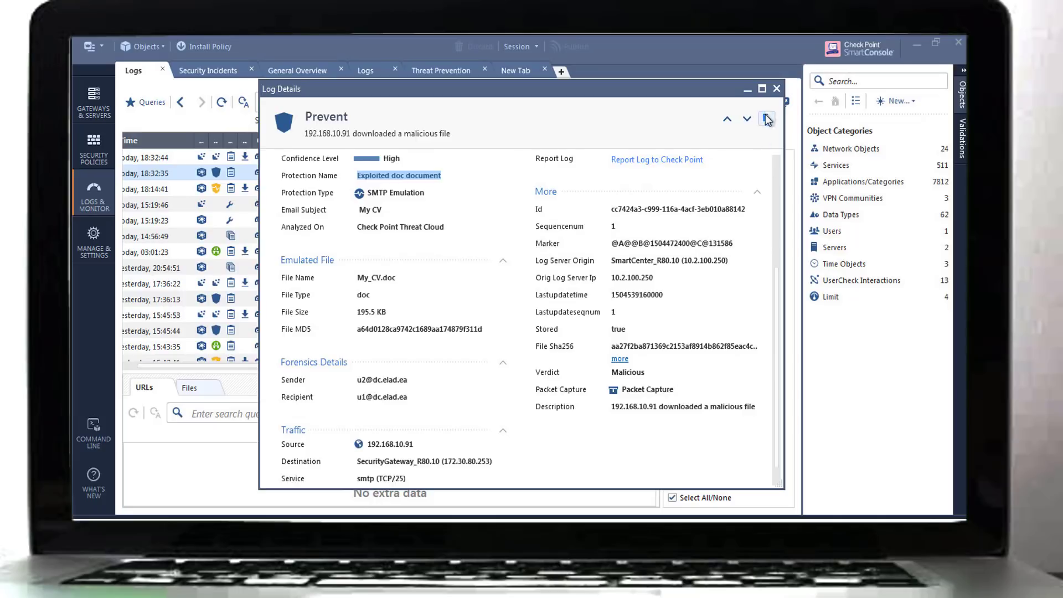
{"action": "left_click", "coordinate": [777, 89]}
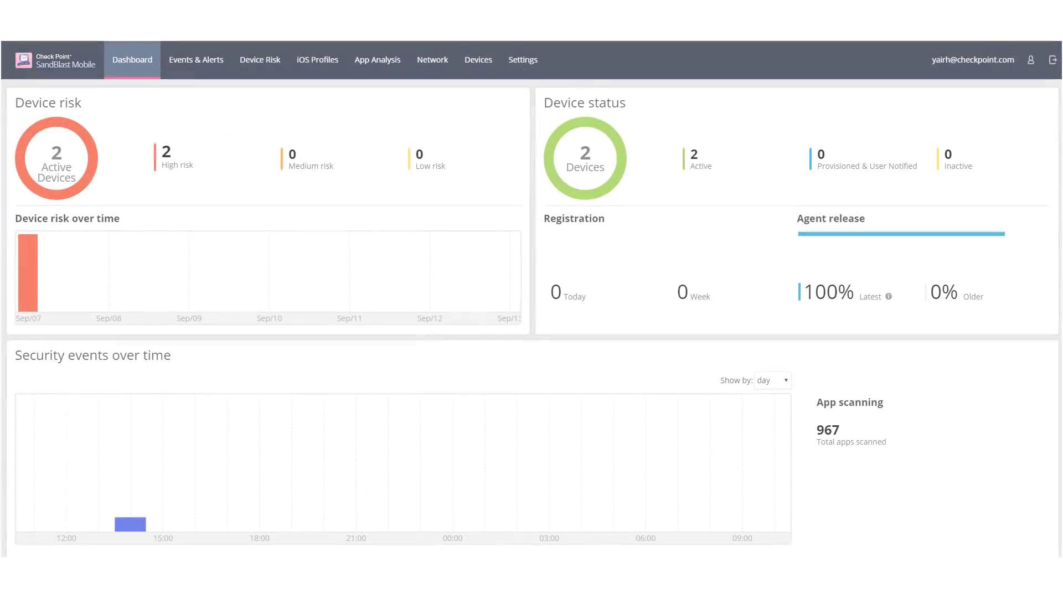
Step: Show Events & Alerts filtered to High risk and highlight the latest SMS phishing event details
{"action": "left_click", "coordinate": [190, 67]}
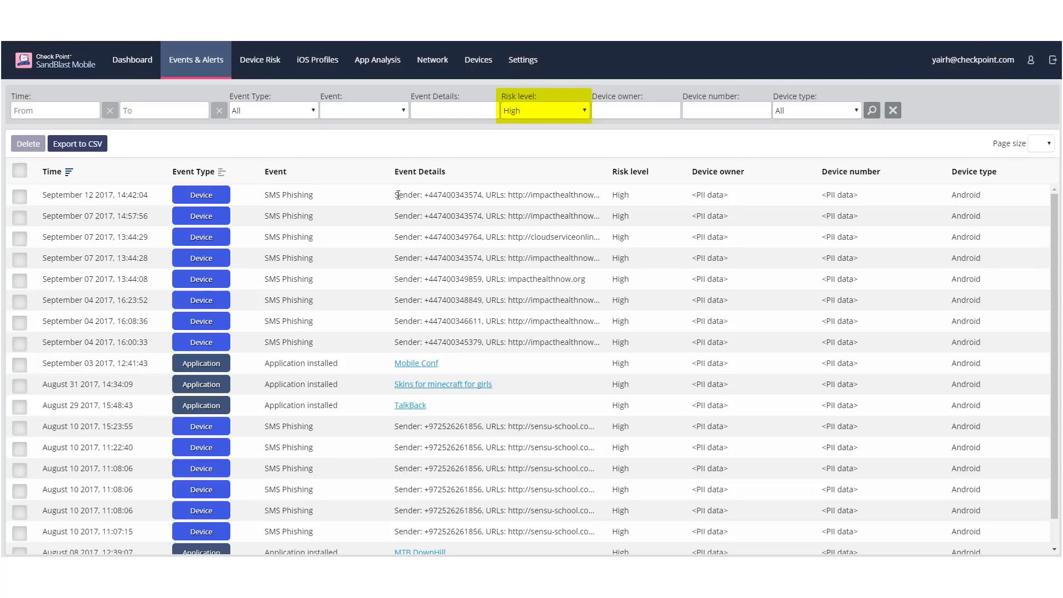
{"action": "left_click_drag", "start_coordinate": [397, 196], "coordinate": [595, 196]}
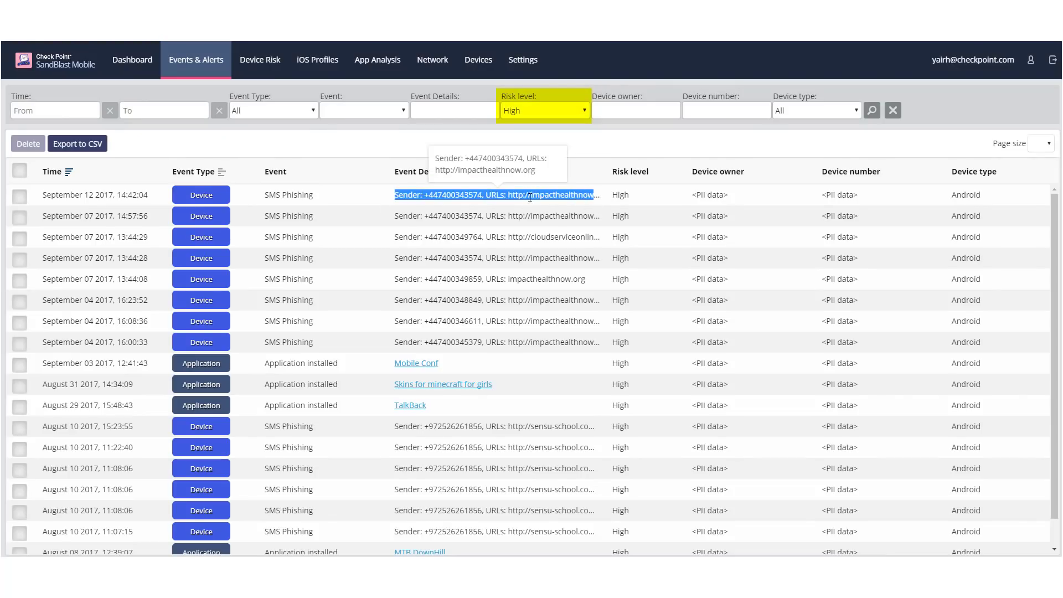
{"action": "left_click", "coordinate": [589, 107]}
{"action": "left_click", "coordinate": [552, 134]}
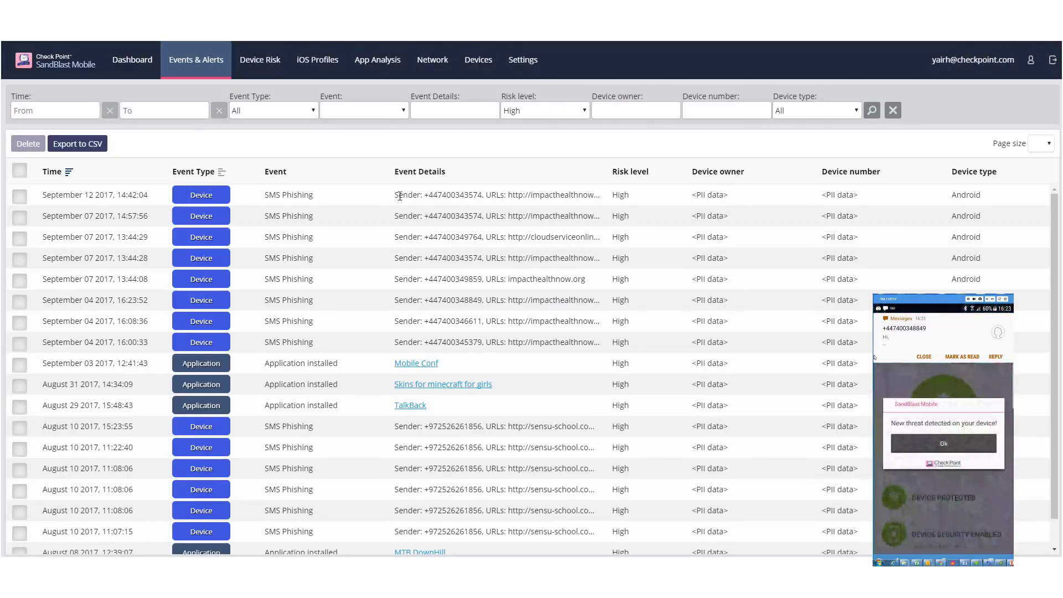
{"action": "left_click_drag", "start_coordinate": [397, 196], "coordinate": [595, 206]}
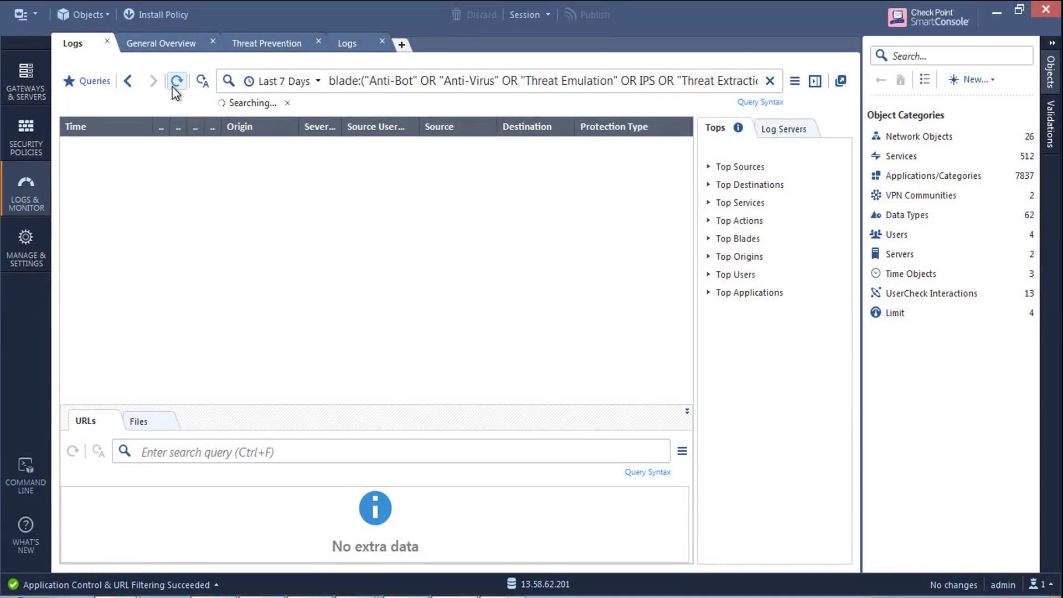
Step: Open the newest log's details, step to the Anti-Virus Redirect entry and highlight Client Type 'Safari'
{"action": "double_click", "coordinate": [505, 165]}
{"action": "left_click", "coordinate": [773, 103]}
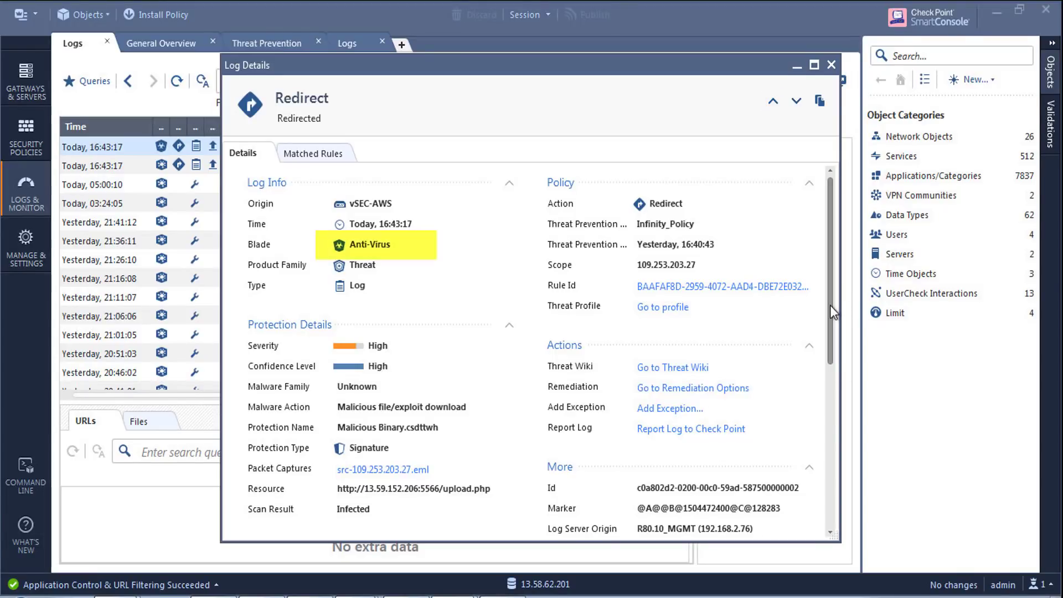
{"action": "left_click_drag", "start_coordinate": [830, 305], "coordinate": [781, 432]}
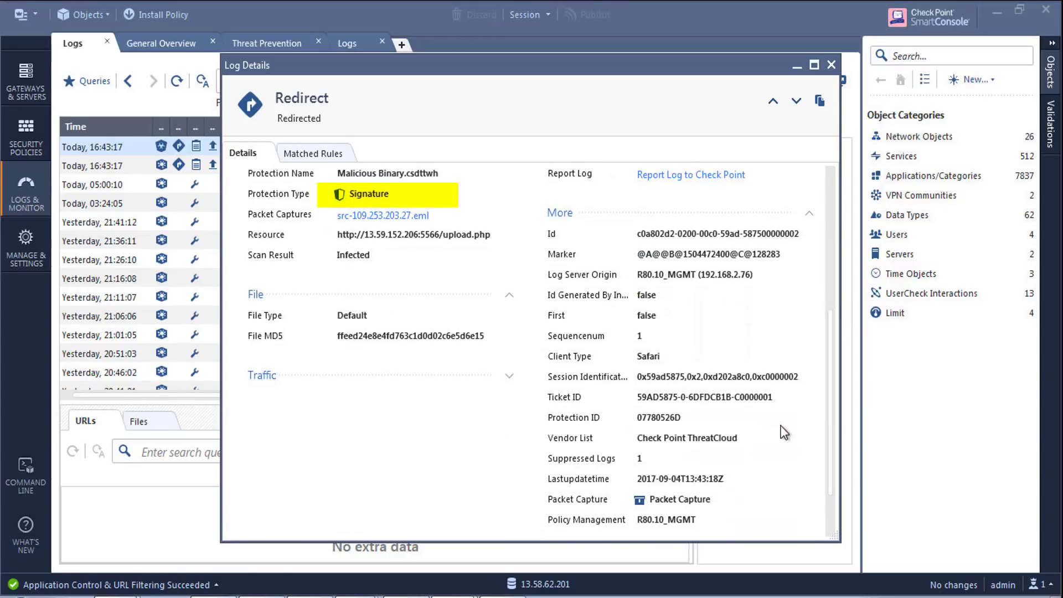
{"action": "double_click", "coordinate": [646, 357]}
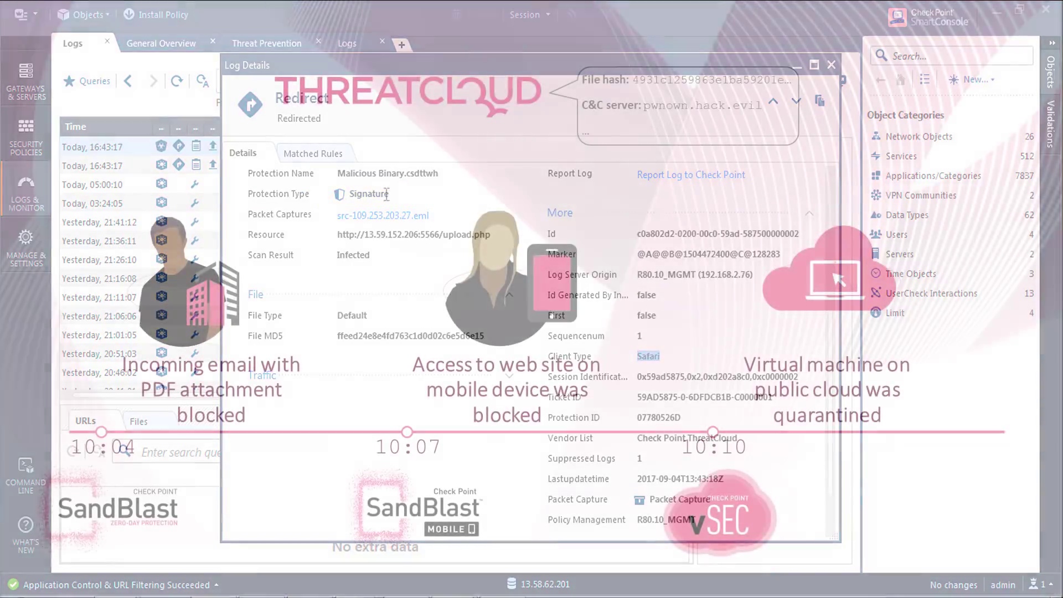